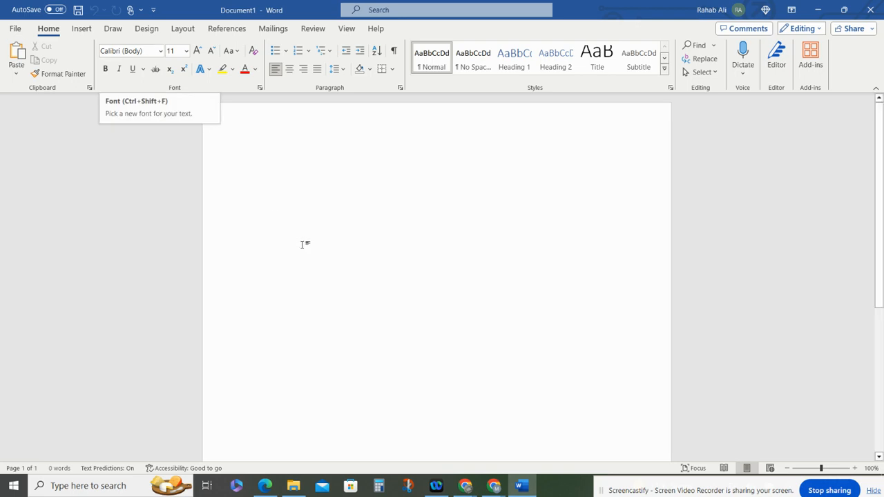
- Set the font to Times New Roman at size 12
left_click(139, 52)
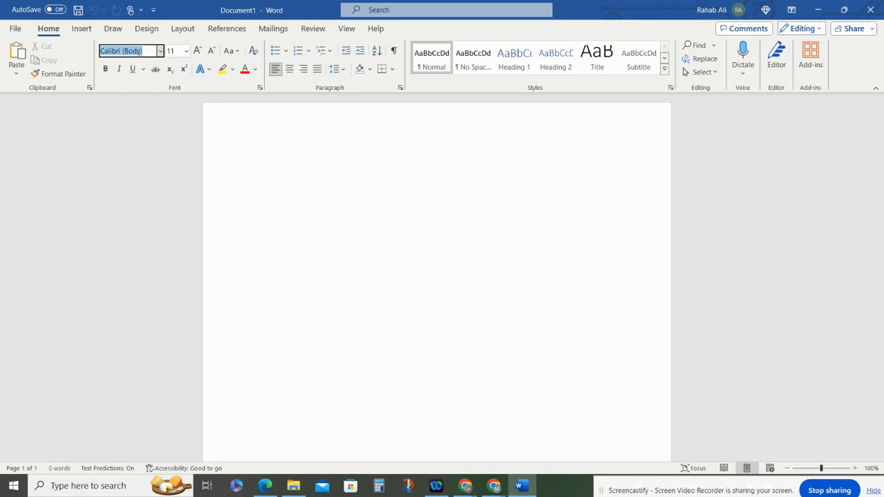
type("Times New Roman")
key("Tab")
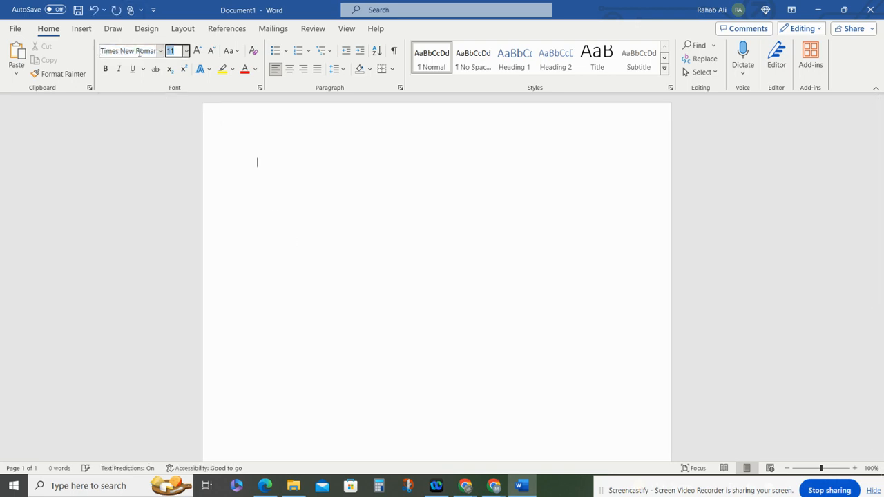
type("12")
key("Return")
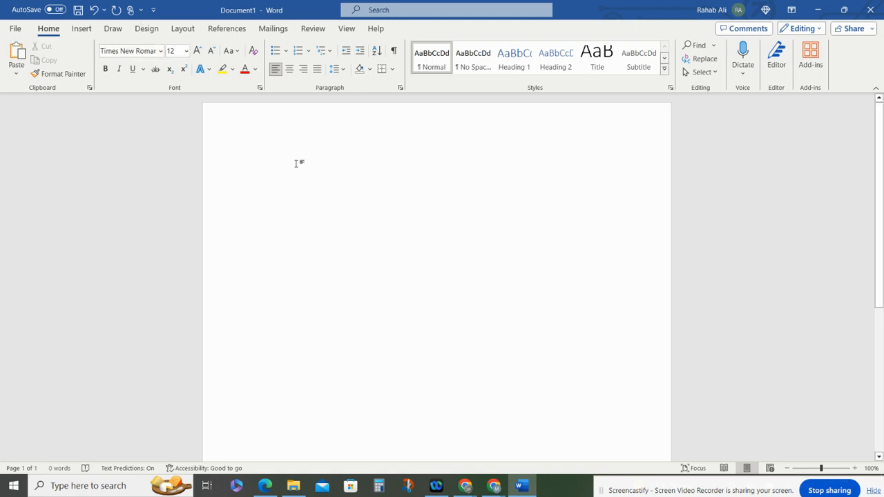
- Set the line spacing to 2.0
left_click(343, 72)
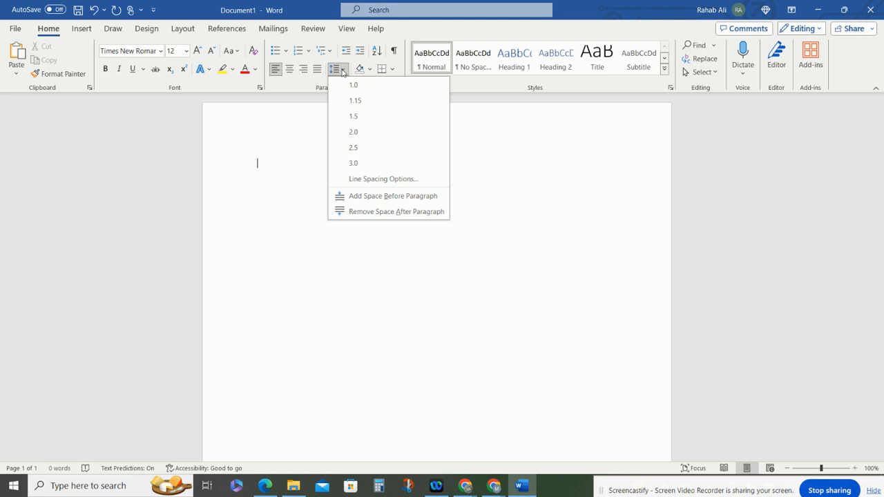
left_click(367, 137)
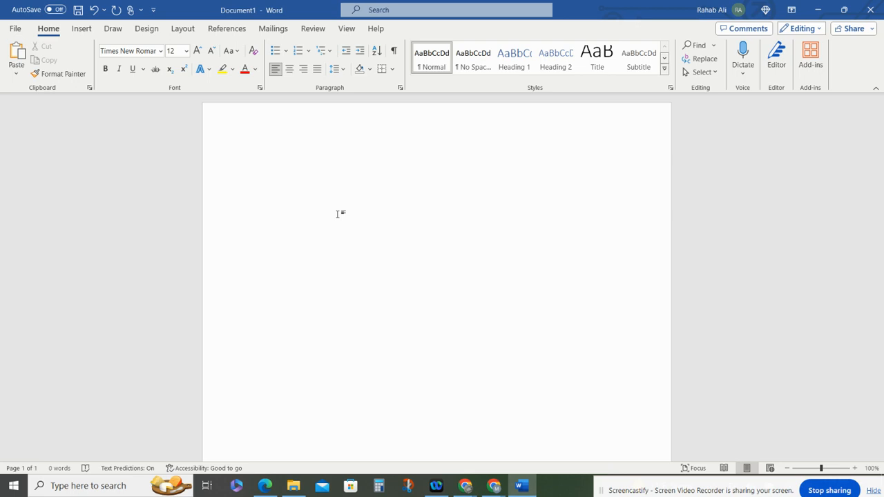
- Type the student's full name and the instructor's name on separate lines at the top of the page
key("Return")
type("Prof. Ali")
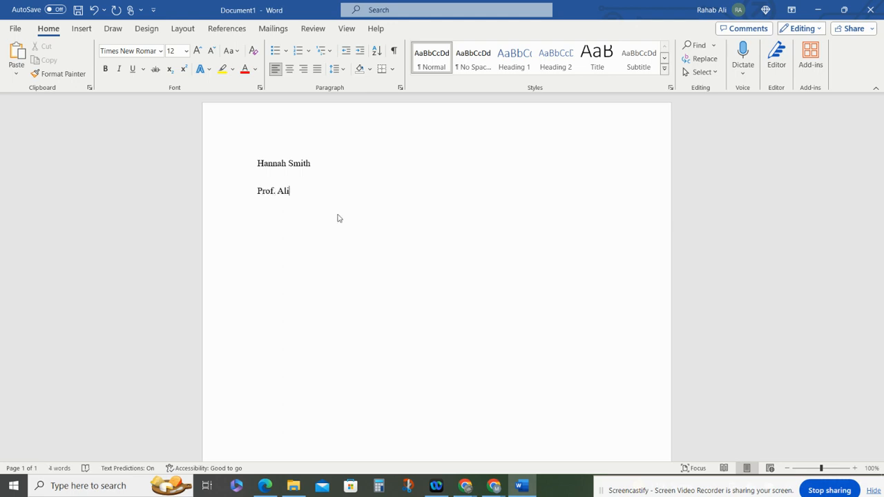
- Add the lines College Comp II and 15 January 2024 below the names, ending with a new line
key("Return")
type("College c")
key("BackSpace")
type("Comp II")
key("Return")
type("15 January 2024")
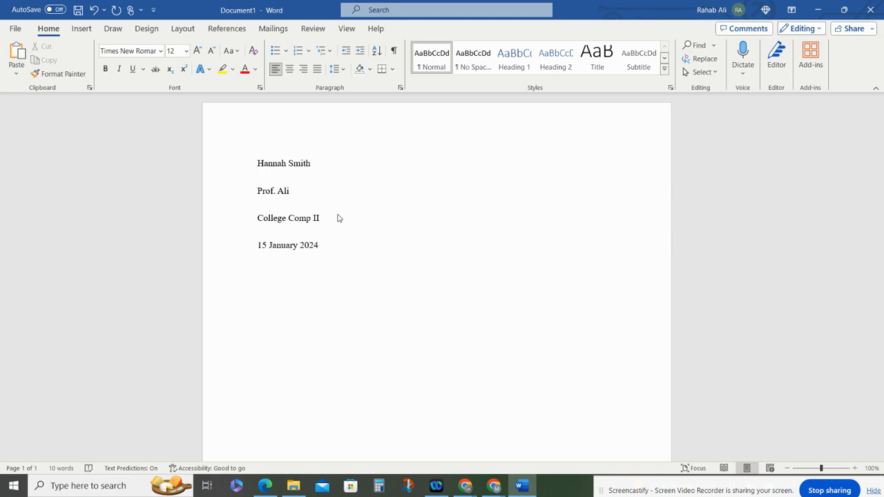
key("Return")
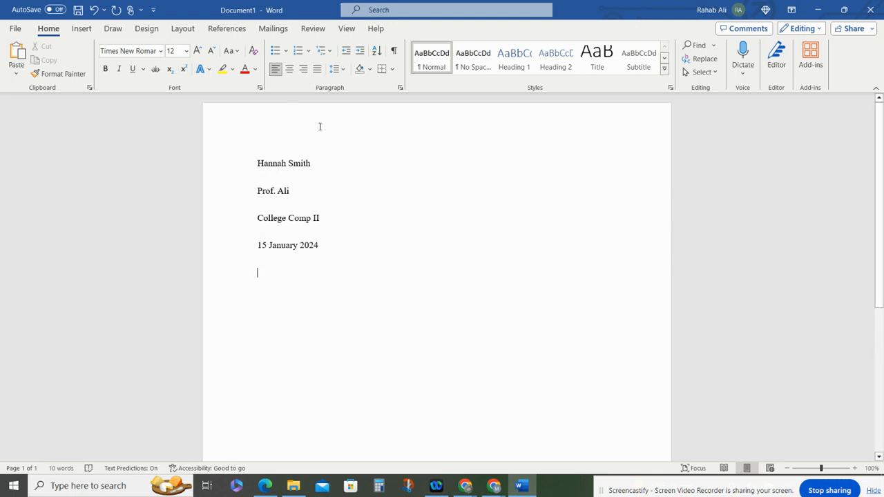
- Center a Working Title line, then return to left alignment on the next line
left_click(290, 70)
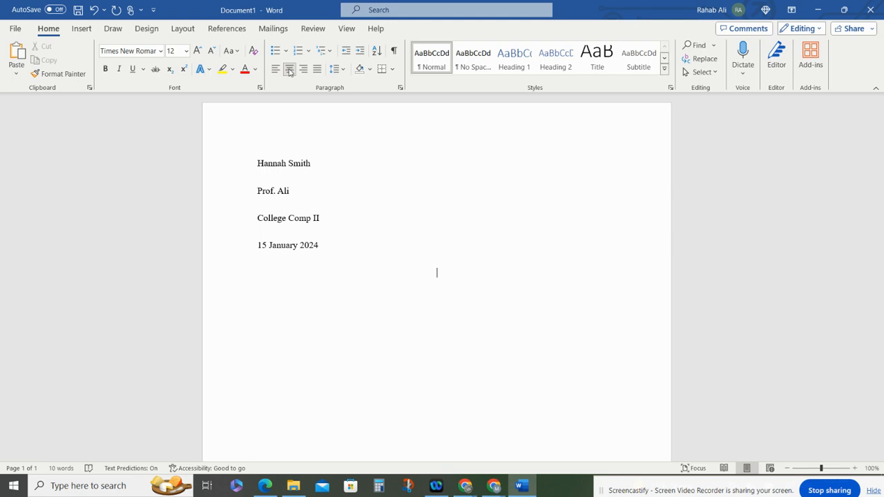
type("Working Title")
key("Return")
key("ctrl+l")
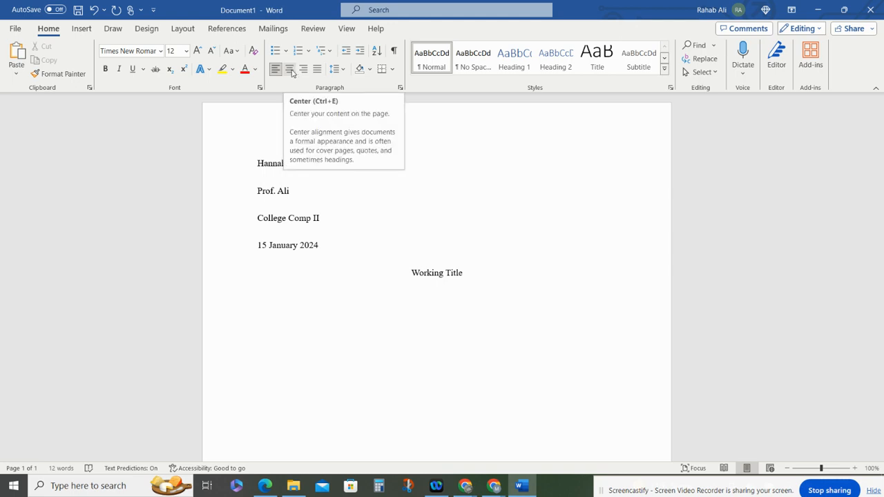
- Type the first-line-indented paragraph beginning "Always make sure to indent the first line of each paragraph."
key("Up")
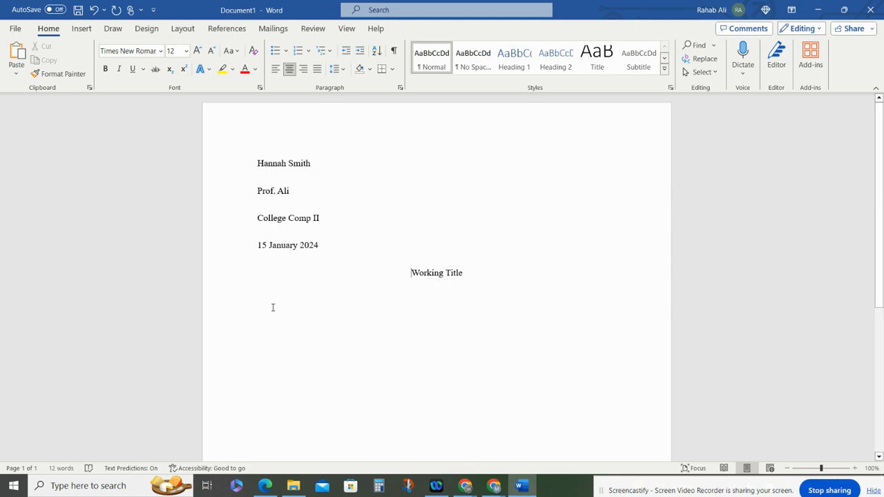
left_click(273, 307)
type("Always make sure to indent the first line of each paragraph. If you don't it becomes really diffic")
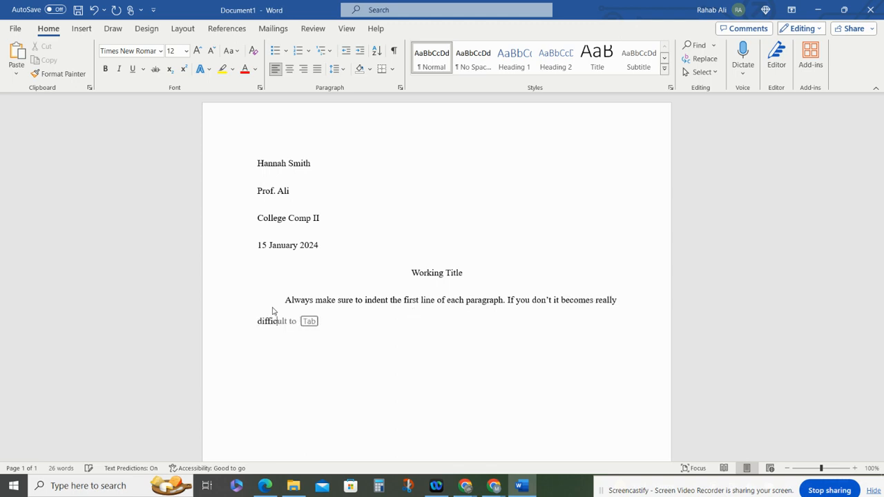
type("ult for the reader to determine where one idea starts and the")
key("BackSpace")
key("BackSpace")
key("BackSpace")
key("BackSpace")
type("where it ends.")
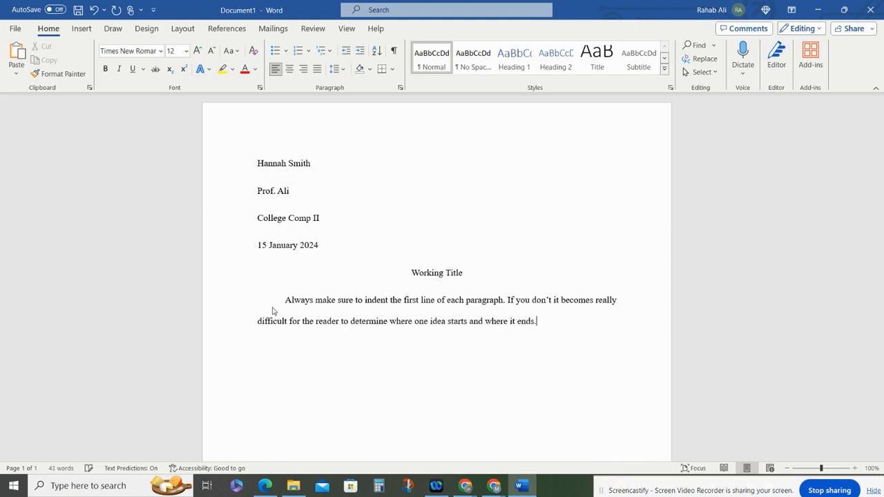
- Highlight the paragraph's first-line indent to examine it
left_click_drag(284, 302, 256, 301)
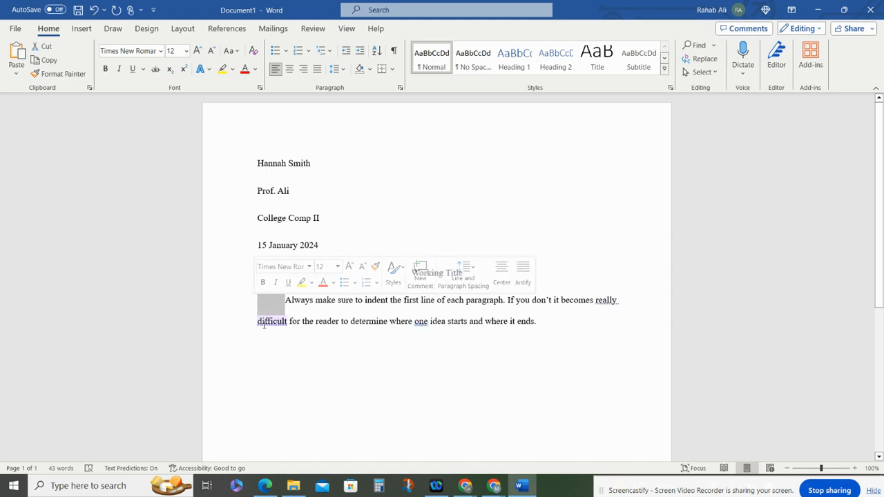
left_click(265, 323)
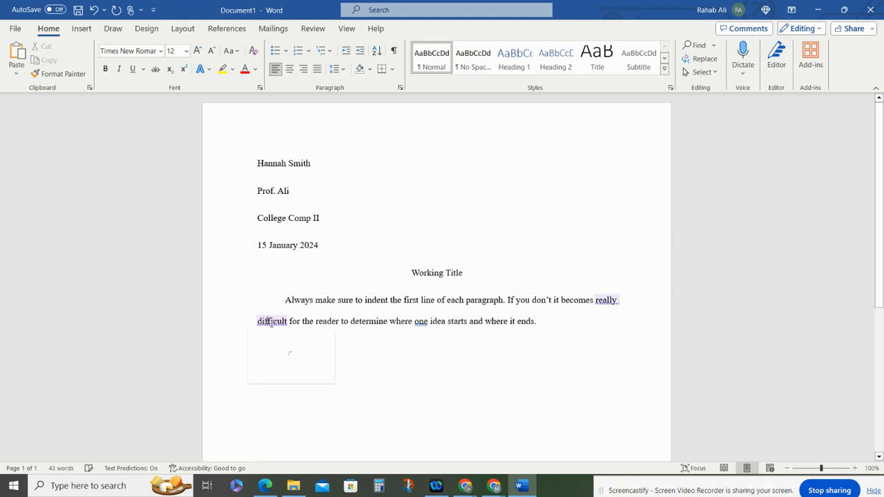
left_click(332, 303)
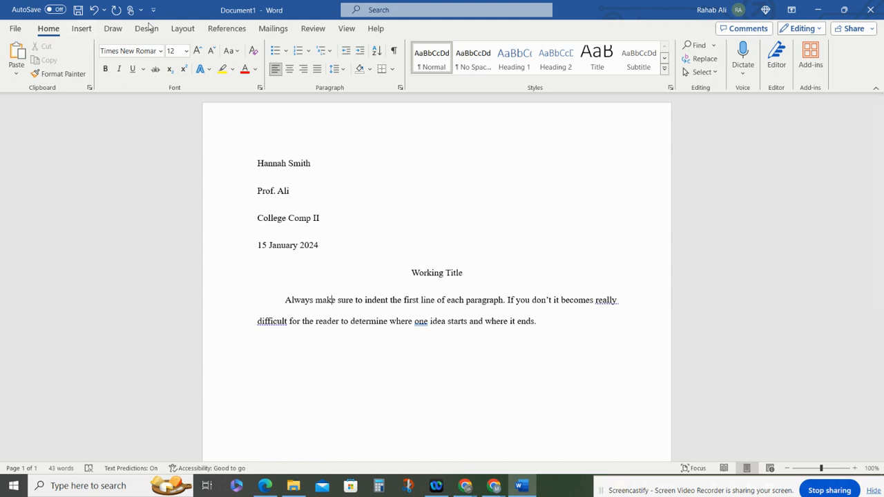
- Insert a Plain Number 3 page number at the top of the page
left_click(82, 30)
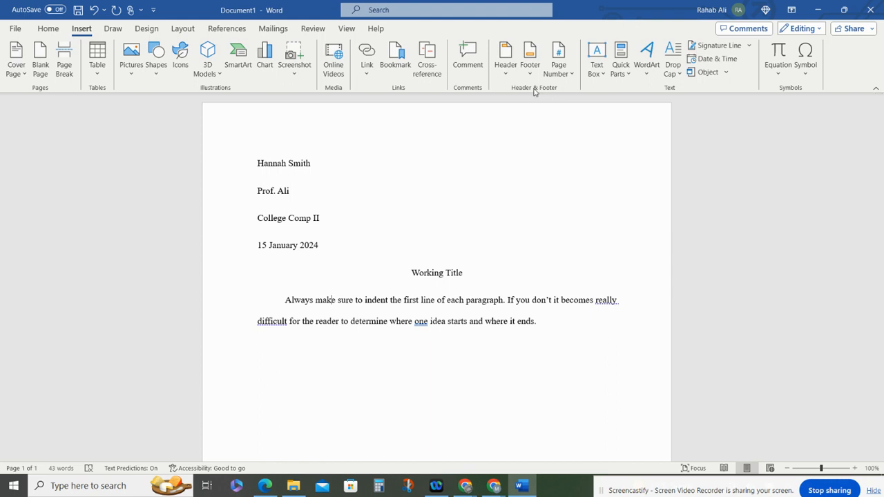
left_click(561, 54)
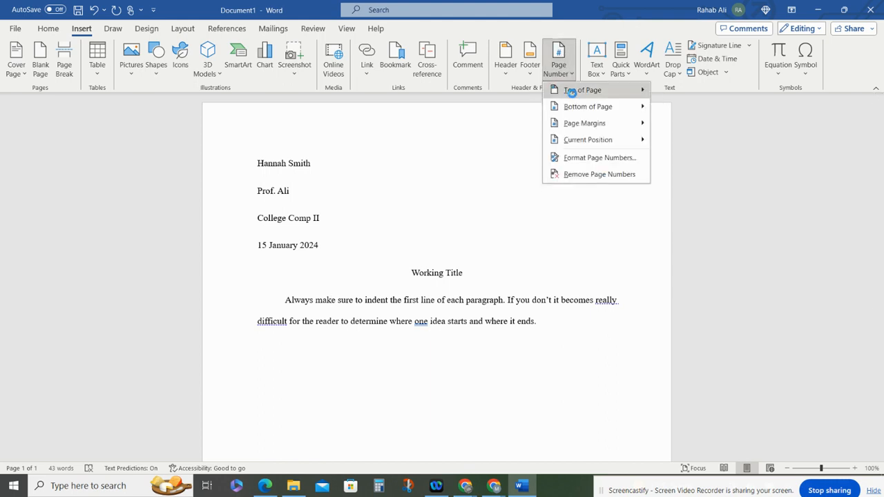
mouse_move(572, 93)
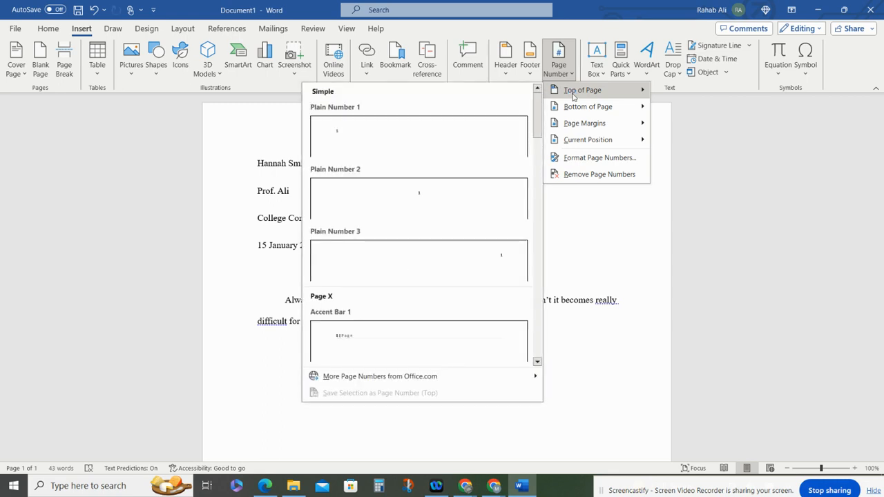
left_click(428, 256)
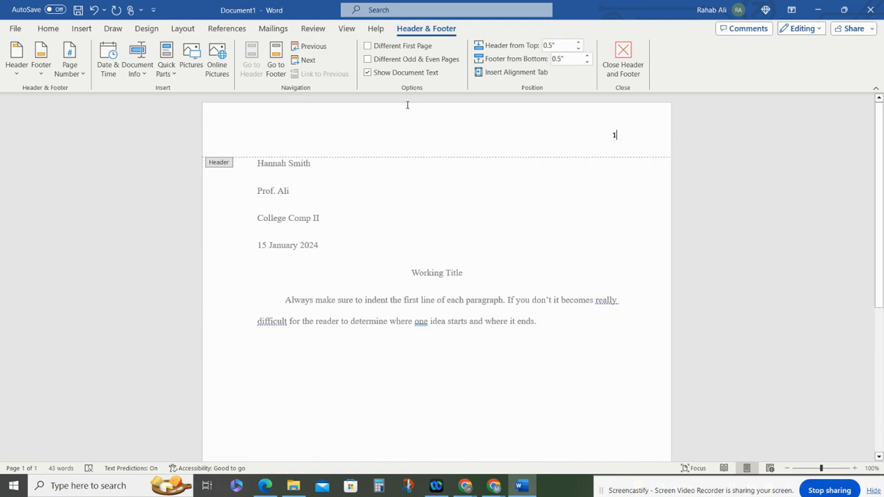
- Change the page number's font to Times New Roman
left_click(48, 29)
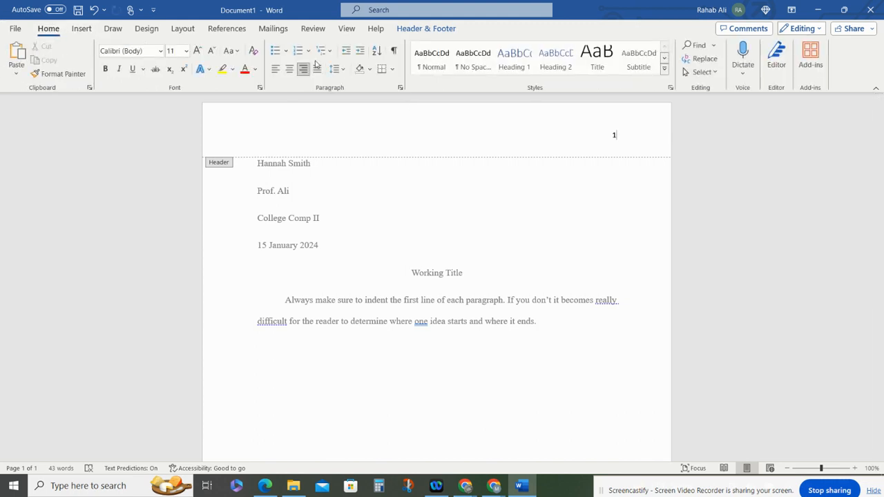
double_click(614, 135)
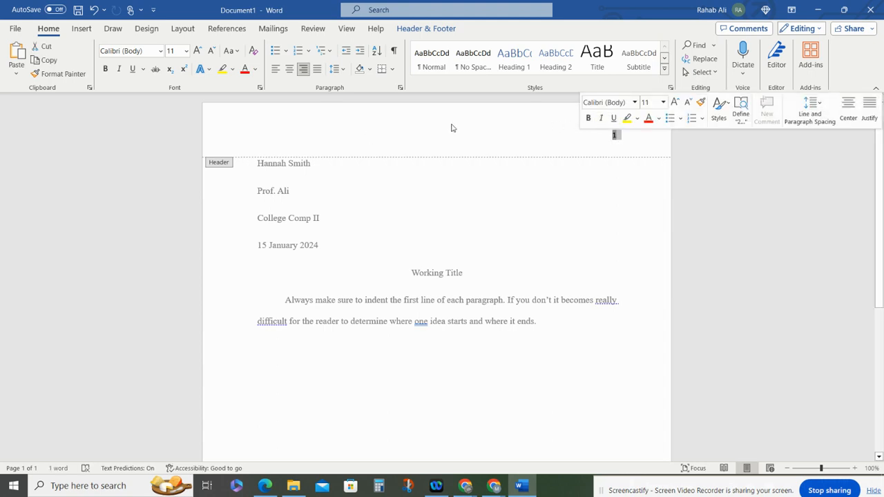
left_click(152, 50)
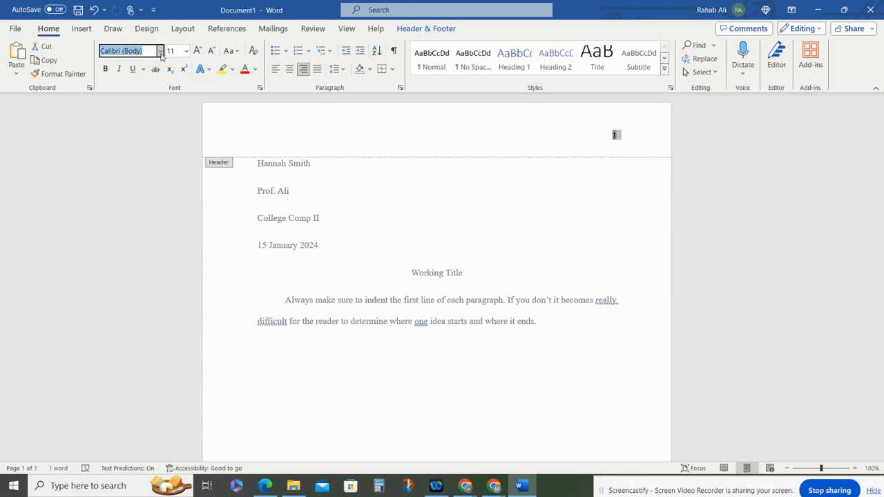
left_click(160, 51)
left_click(131, 131)
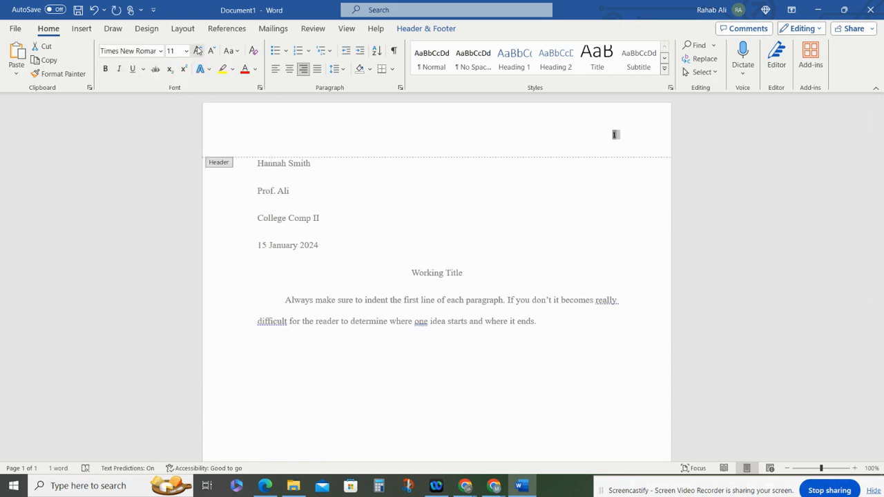
- Type the student's surname before the page number in the header
left_click(579, 137)
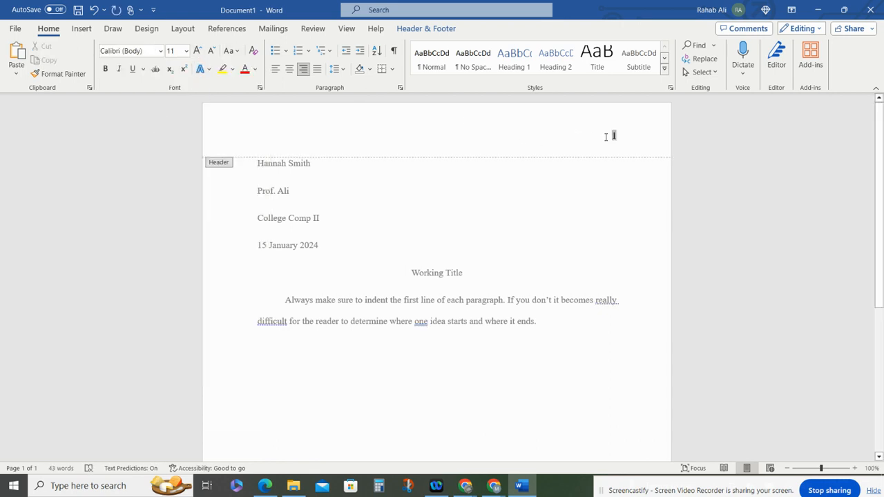
left_click(609, 141)
left_click(609, 138)
type("Smith")
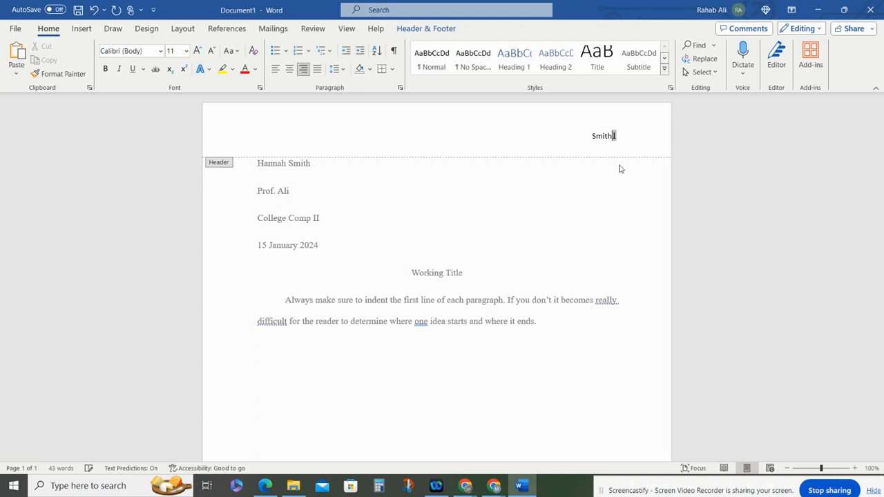
- Set the whole header line to Times New Roman 12 and close the header
triple_click(600, 135)
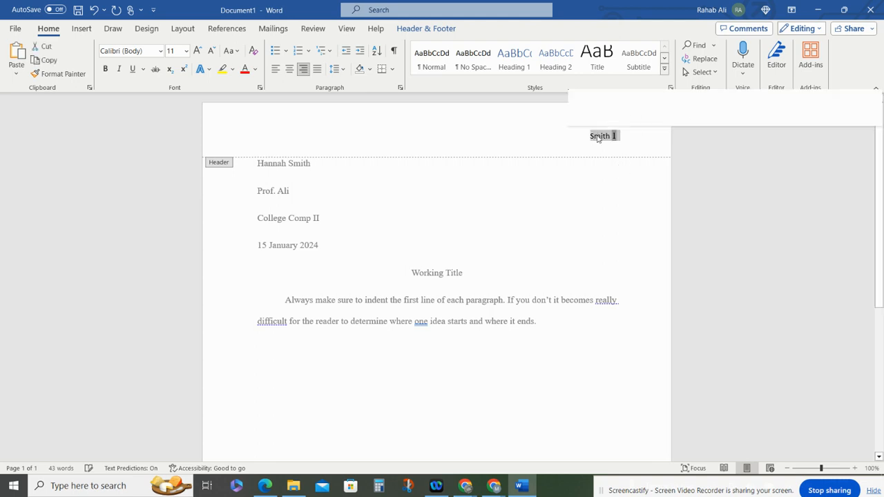
left_click(598, 100)
type("Times New Rom")
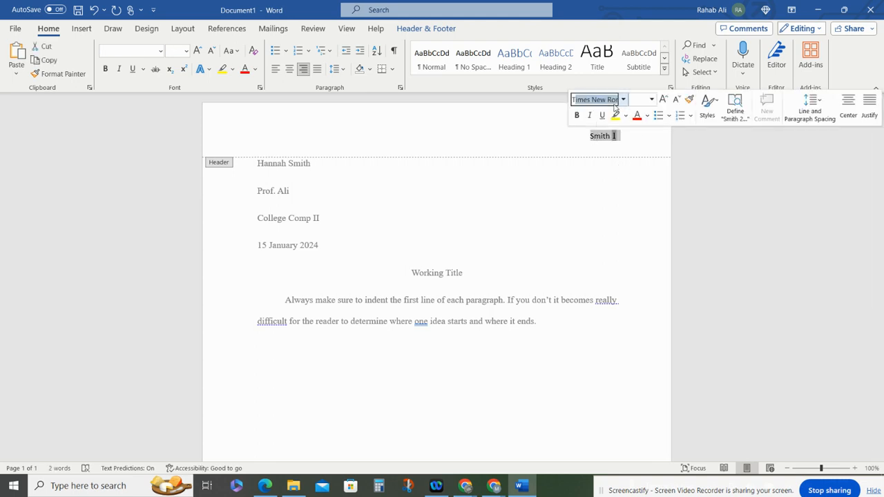
key("Return")
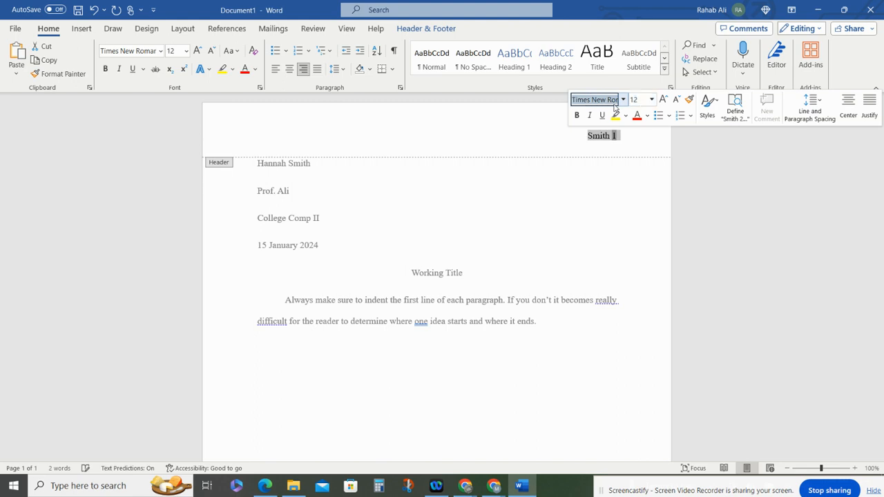
left_click(594, 143)
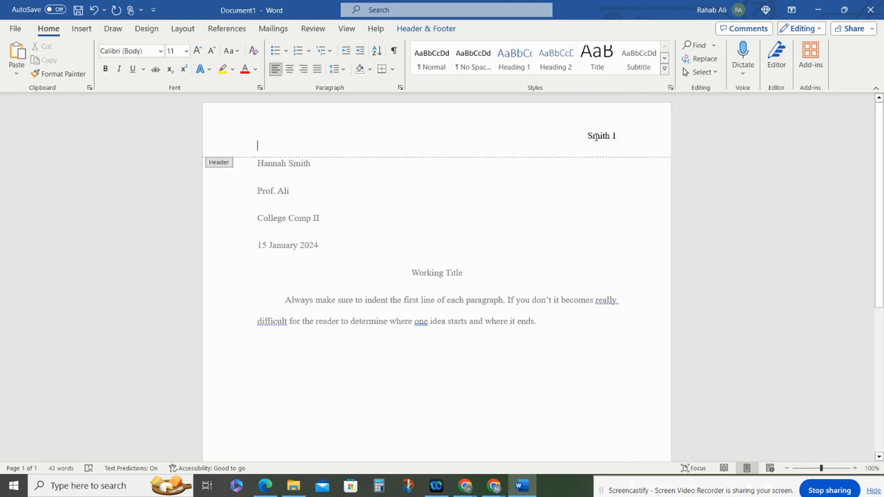
left_click(616, 136)
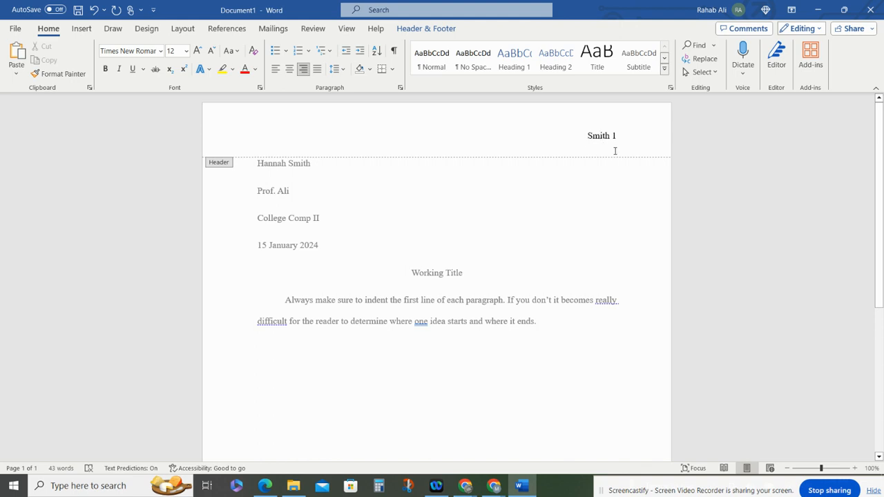
double_click(598, 223)
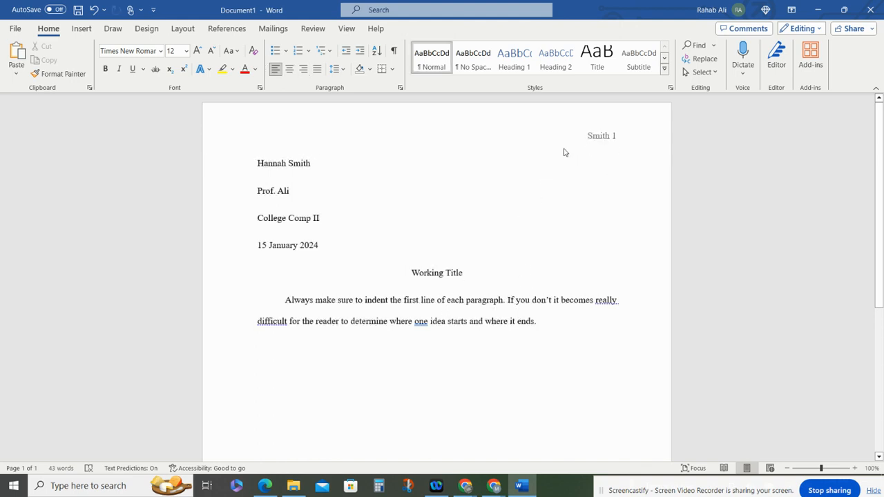
- Insert a page break after the paragraph to start a new page
scroll(523, 290, "down", 1)
left_click(550, 265)
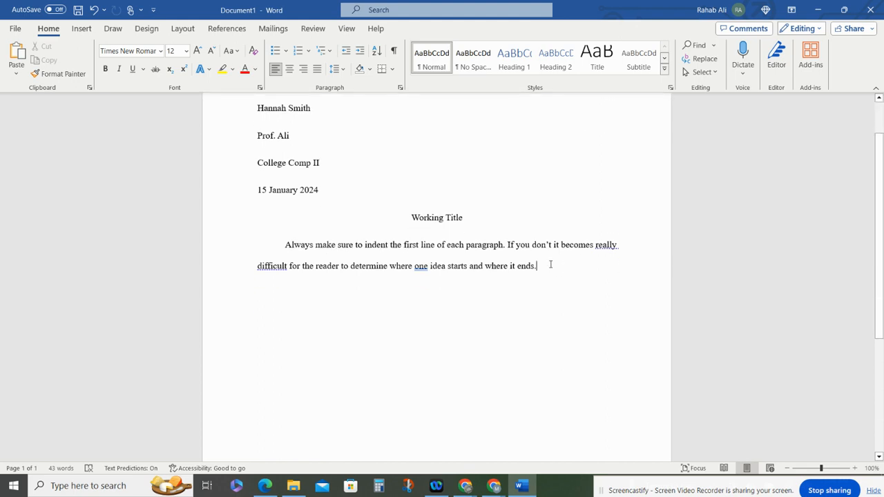
key("Return")
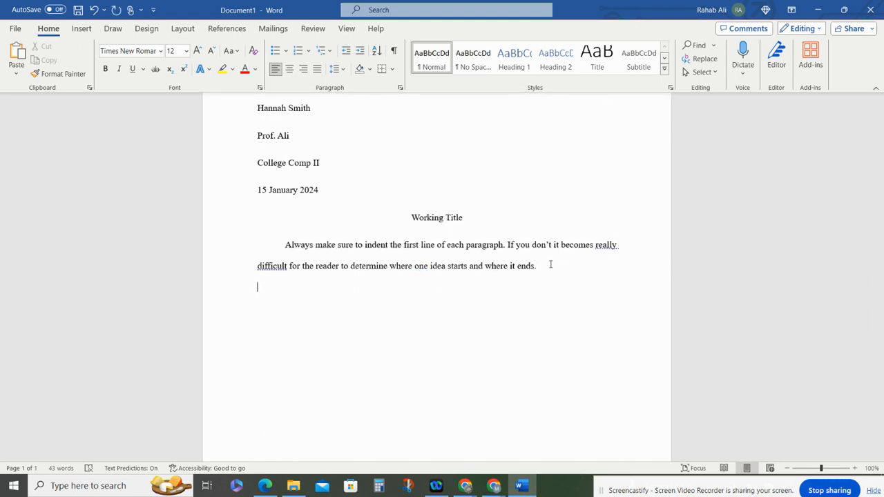
key("ctrl+Return")
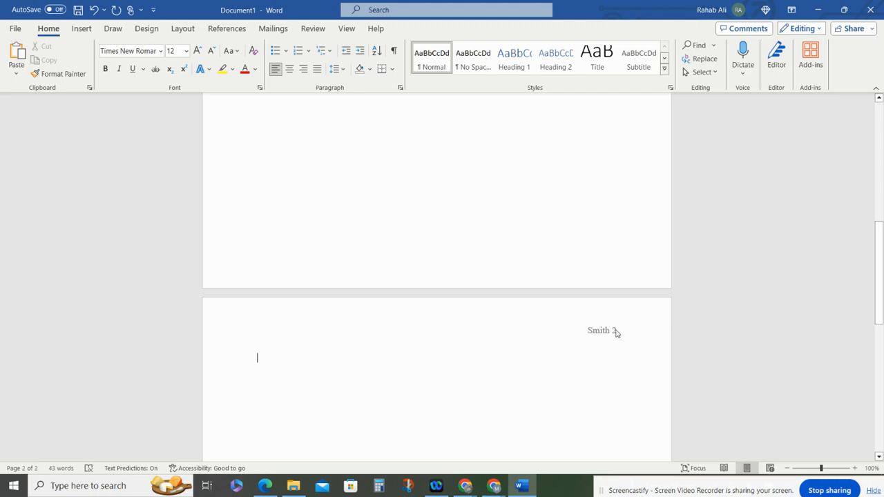
- Add a centered Works Cited heading at the top of the new page and left-align the line below it
scroll(615, 331, "down", 2)
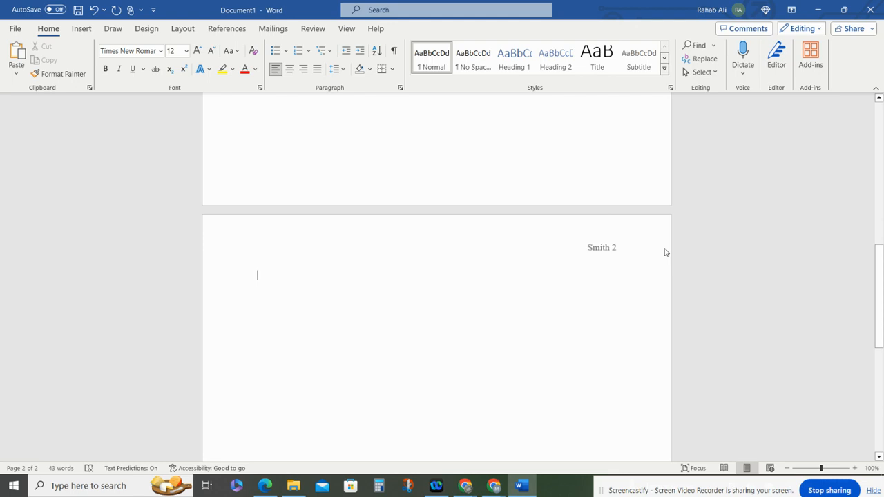
scroll(493, 321, "up", 12)
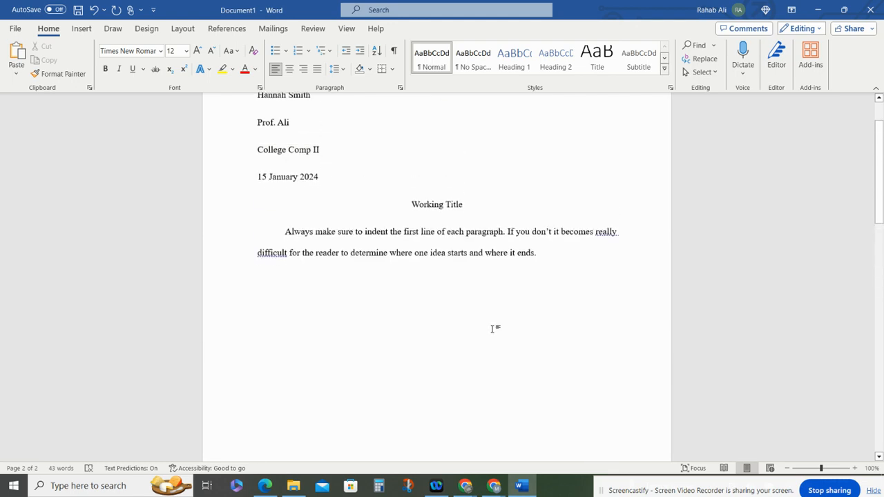
scroll(493, 329, "down", 10)
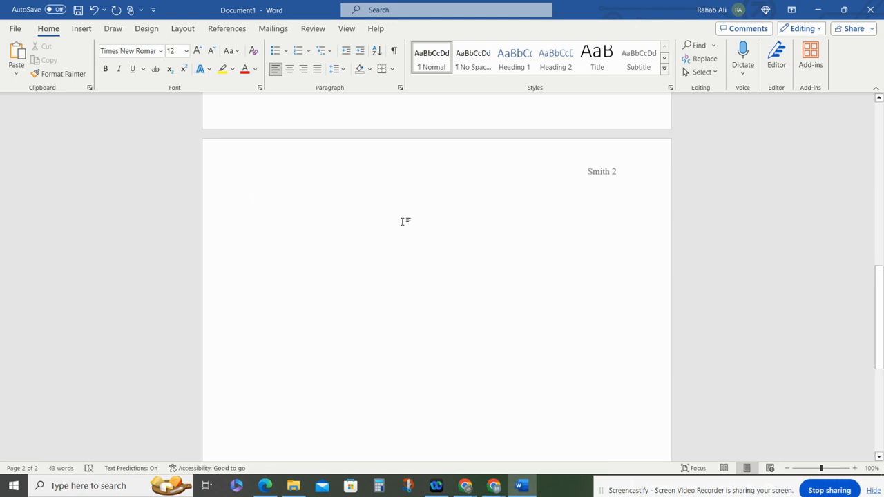
key("ctrl+e")
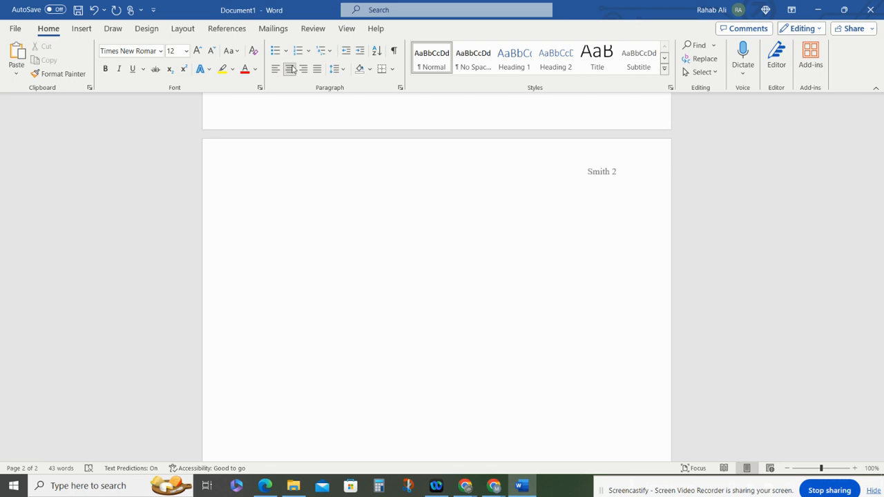
type("Works Cited")
left_click(292, 69)
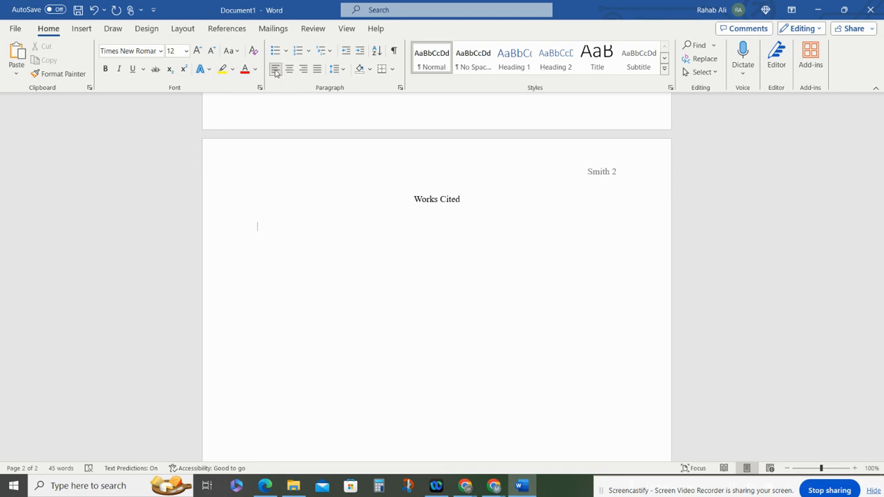
- Paste the Twenge journal article citation under the heading, merging it with the document's formatting
right_click(283, 226)
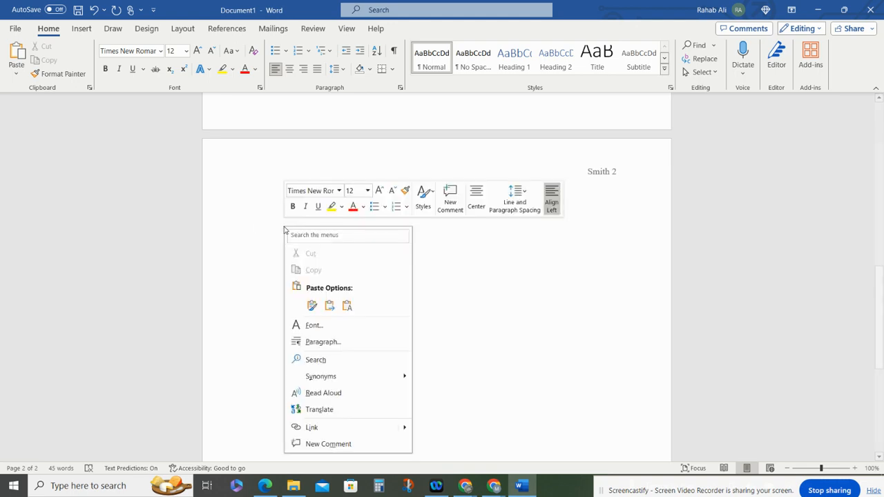
left_click(330, 306)
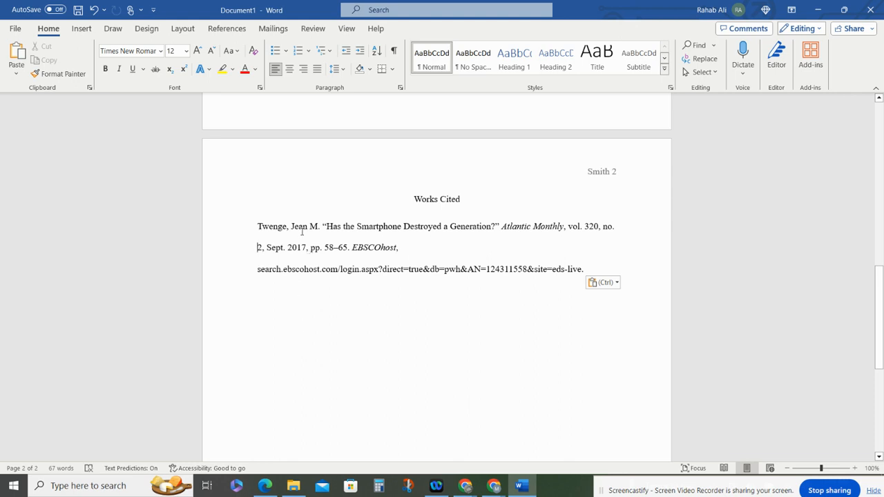
left_click_drag(502, 226, 560, 226)
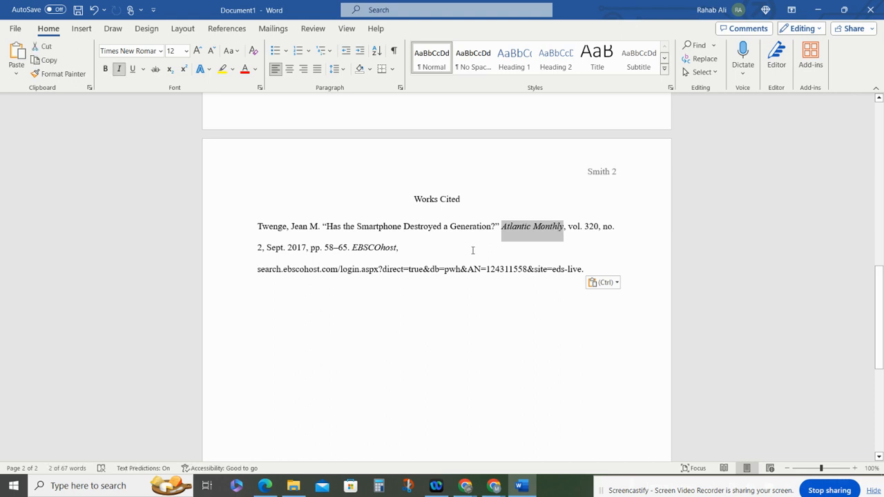
double_click(368, 249)
left_click(419, 320)
- Turn the citation's EBSCOhost URL into a hyperlink to the same address
left_click_drag(257, 269, 583, 269)
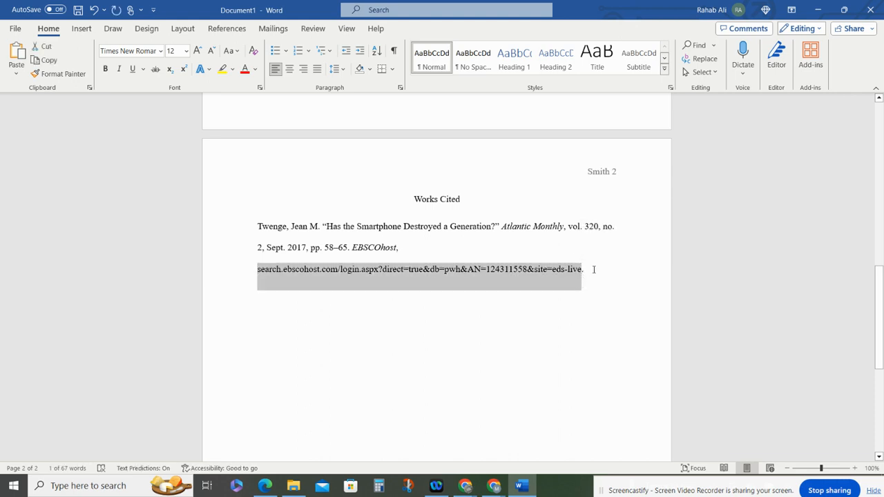
left_click(556, 276)
left_click(260, 271)
left_click_drag(259, 270, 579, 276)
key("ctrl+c")
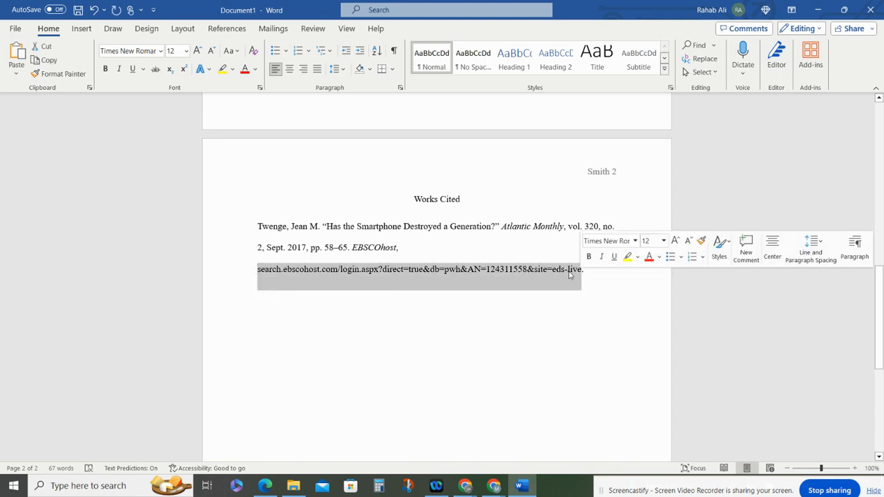
right_click(566, 275)
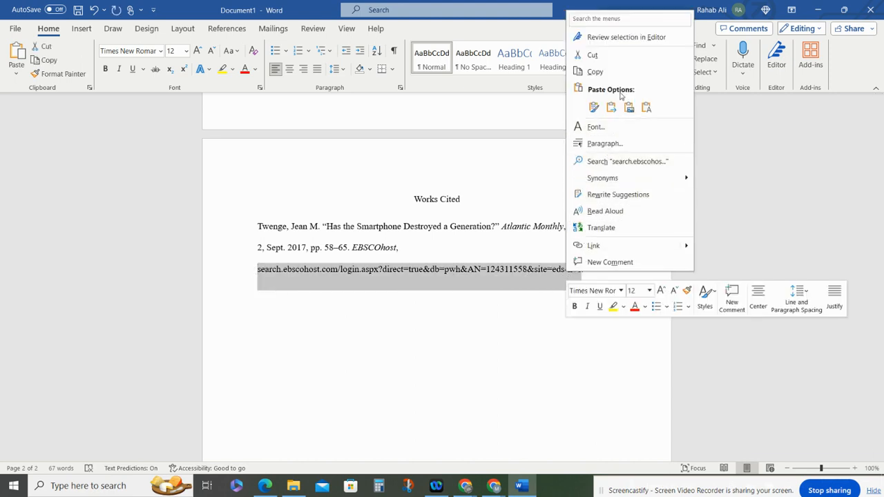
left_click(636, 246)
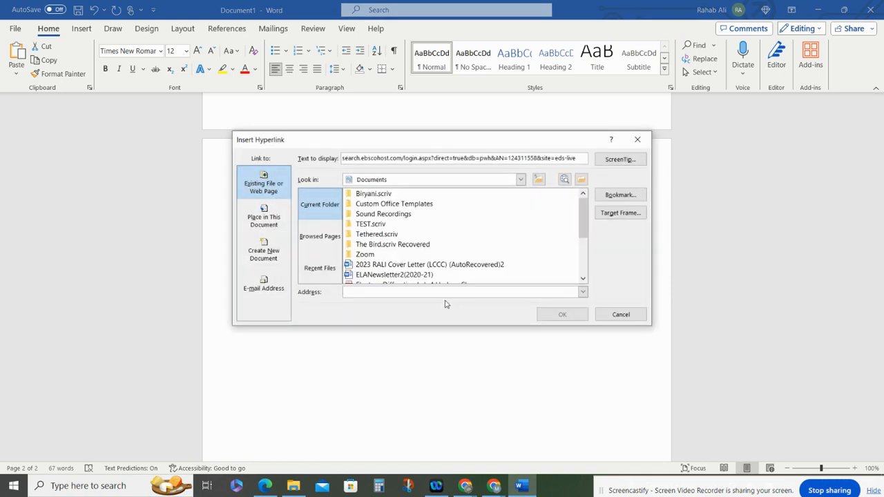
key("ctrl+v")
left_click(562, 314)
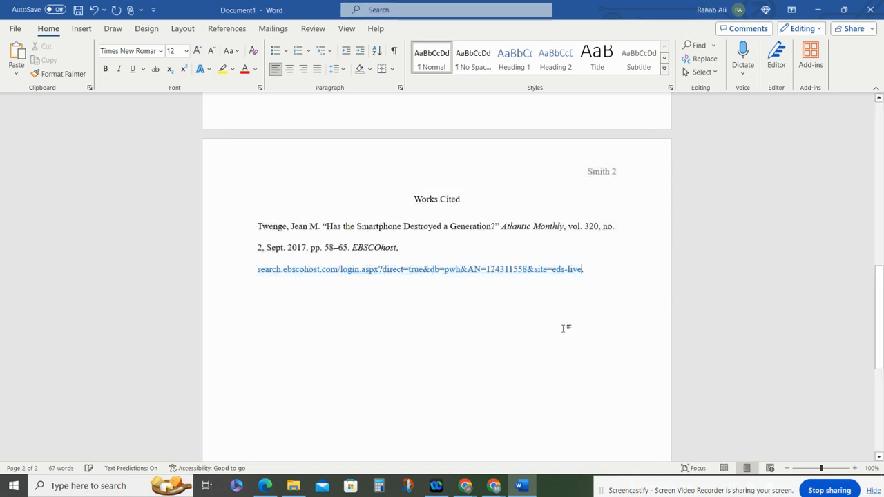
left_click(272, 301)
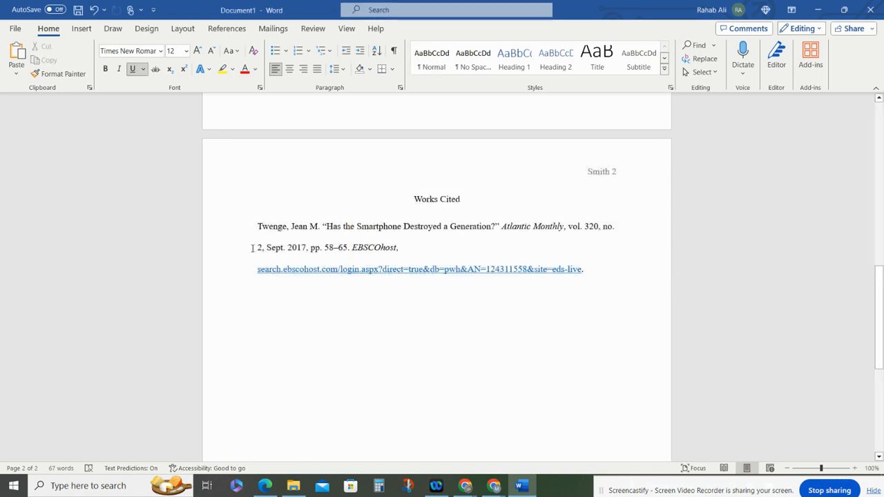
left_click(253, 248)
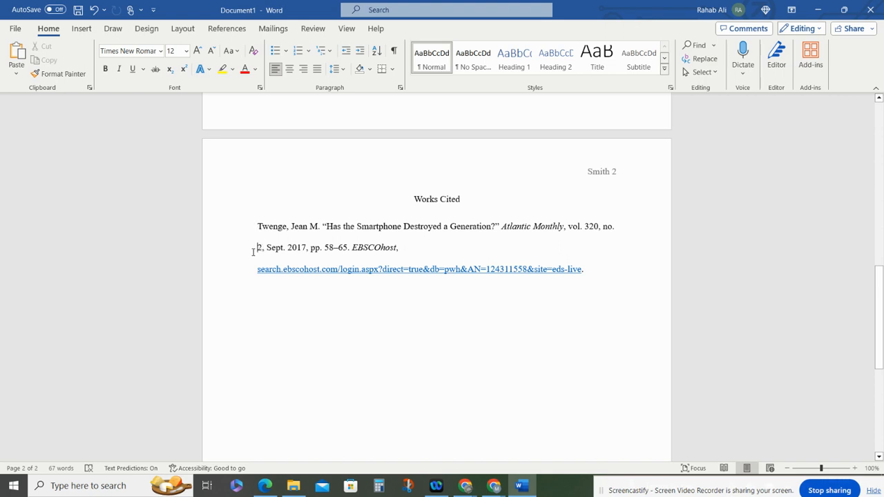
key("Tab")
left_click(291, 227)
key("BackSpace")
right_click(328, 90)
key("Escape")
left_click(400, 90)
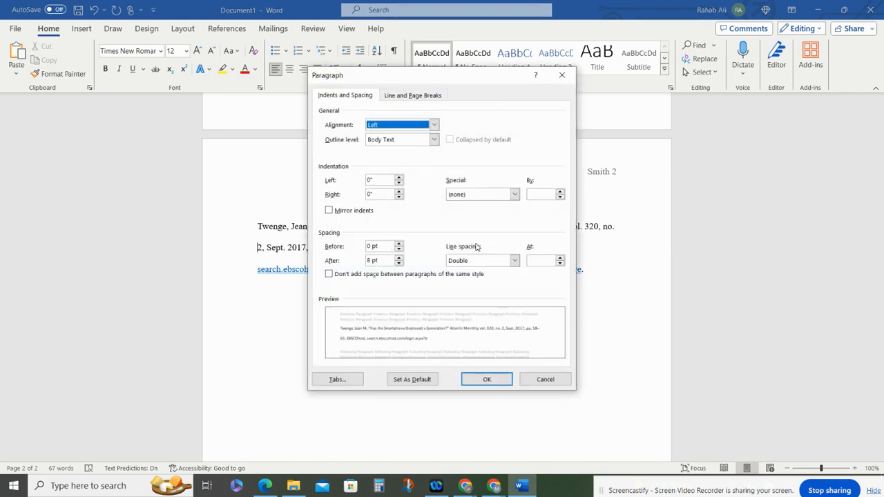
left_click(489, 194)
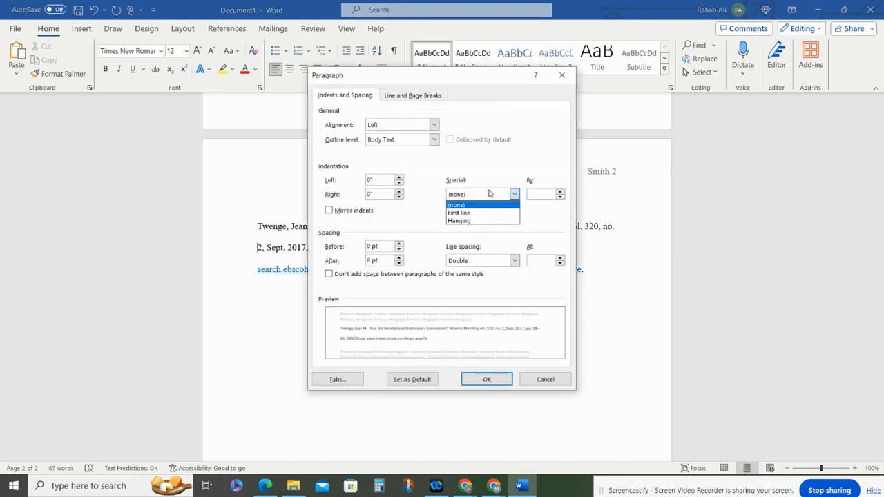
left_click(485, 221)
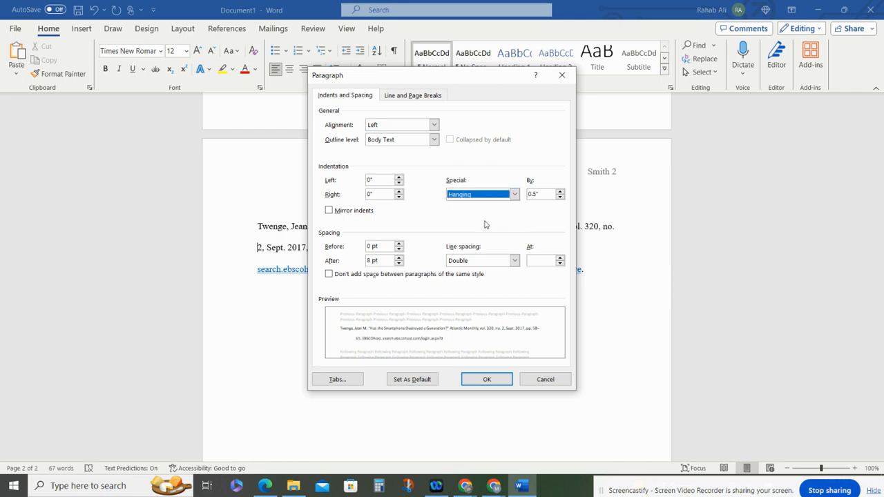
left_click(488, 378)
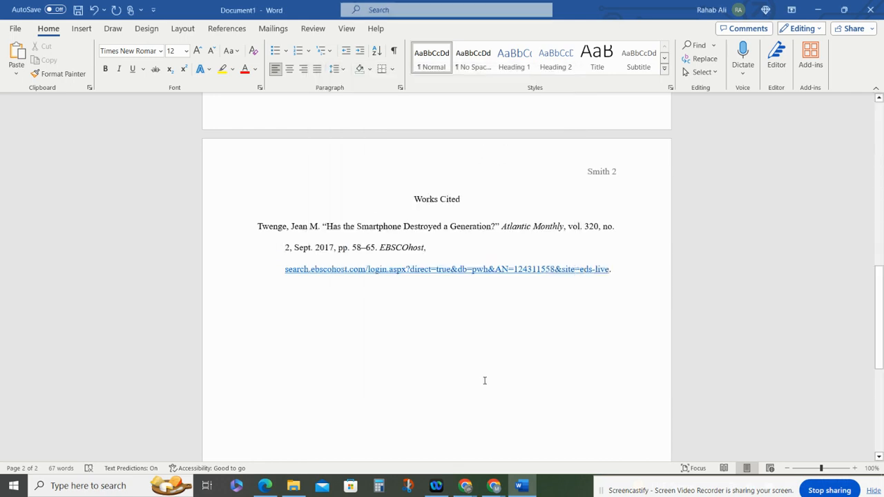
key("ctrl+z")
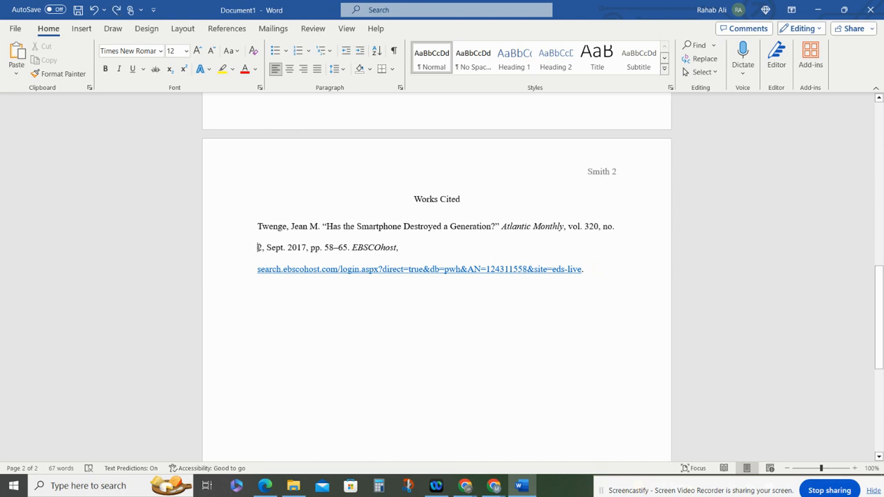
- Give the citation a 0.5" hanging indent through the Paragraph settings
right_click(259, 249)
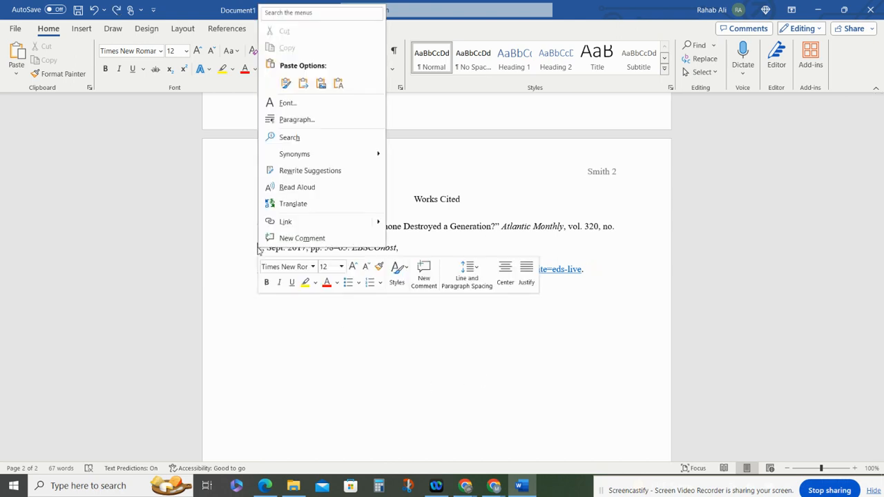
left_click(296, 121)
left_click(514, 194)
left_click(481, 221)
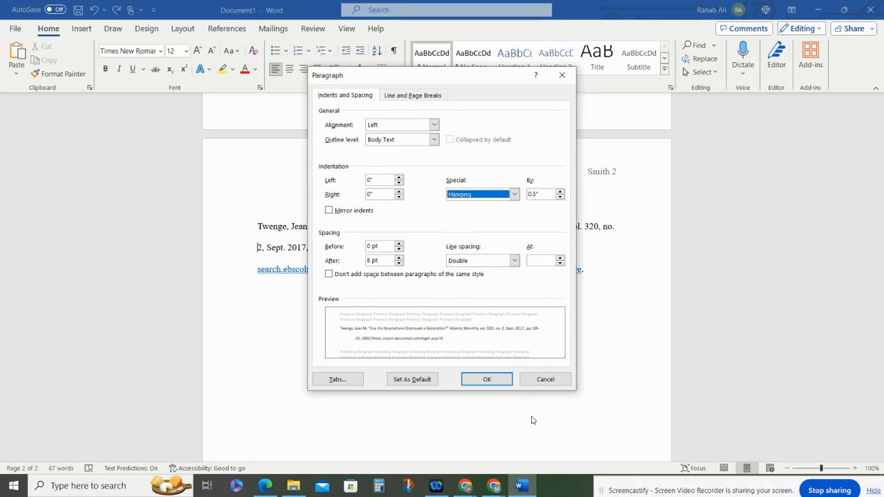
left_click(498, 380)
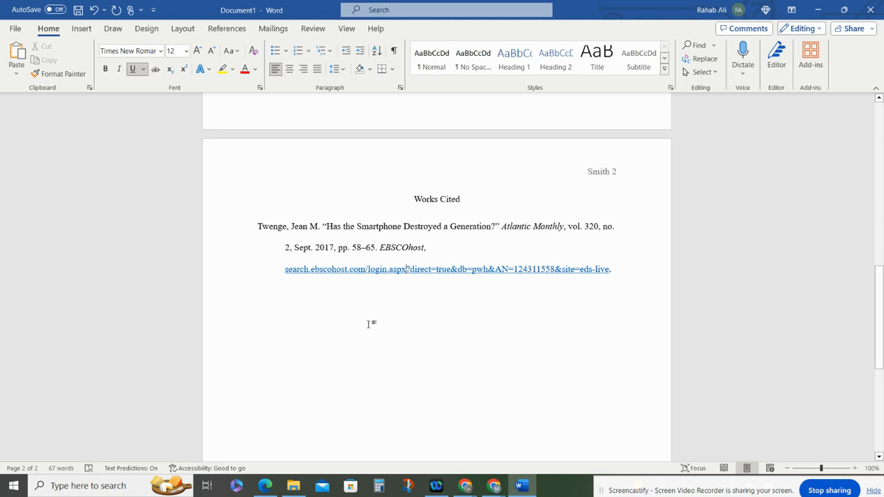
- Paste a duplicate of the citation above the original and change its author surname to Barker
left_click_drag(504, 253, 625, 276)
key("ctrl+c")
left_click(488, 347)
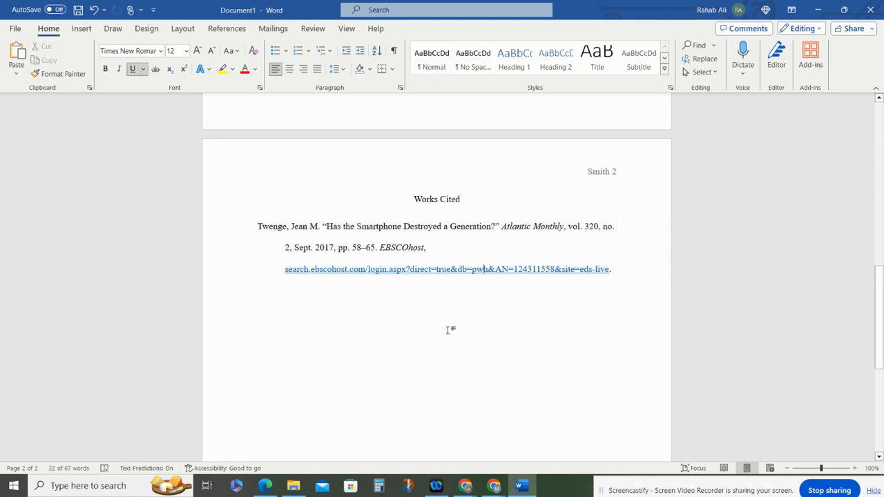
left_click(258, 224)
key("Return")
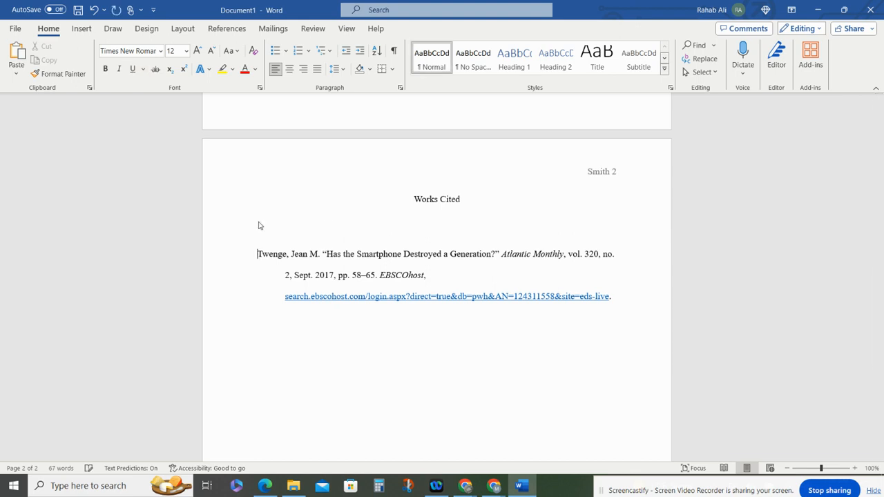
left_click(259, 223)
key("ctrl+v")
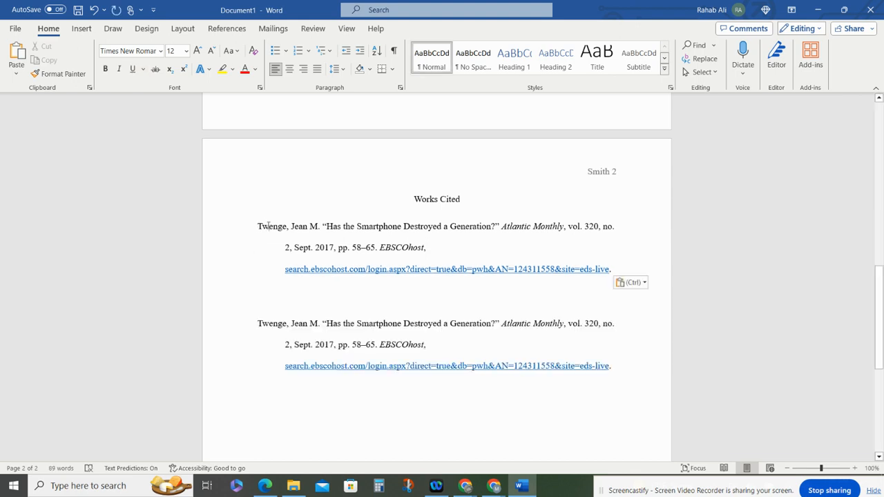
double_click(267, 227)
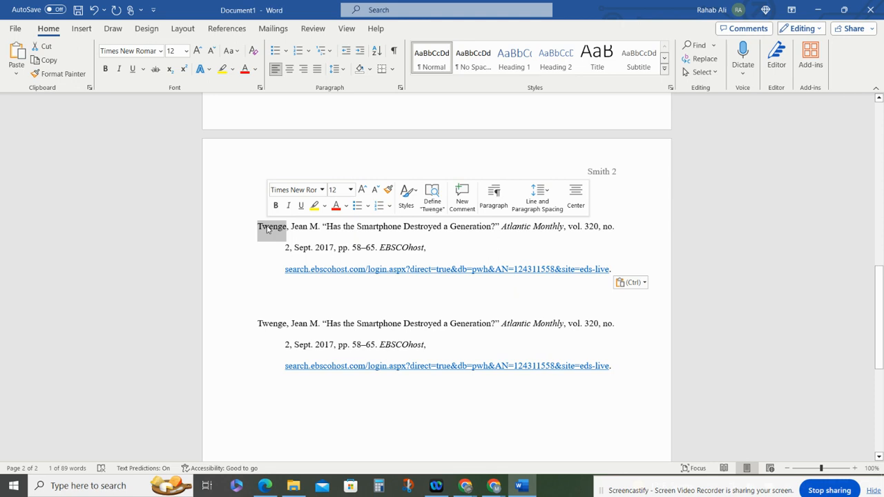
type("Backer")
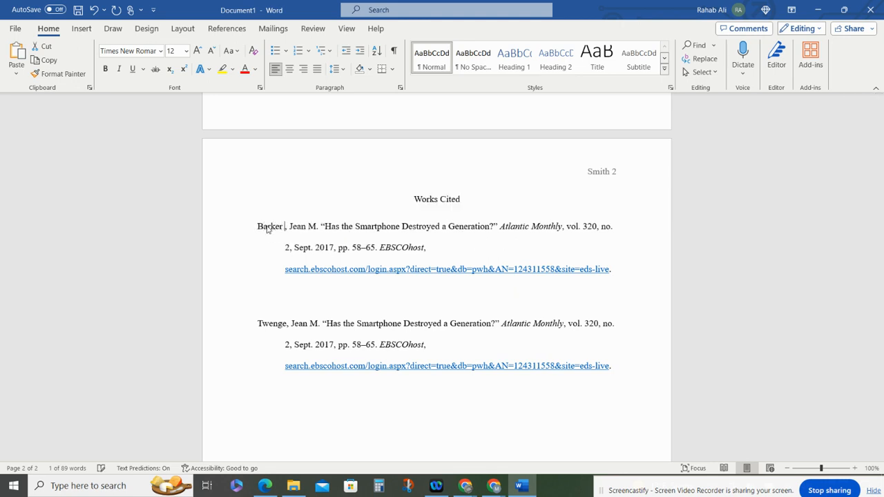
- Paste a third copy of the citation between the entries and change its author surname to Williams
left_click(292, 296)
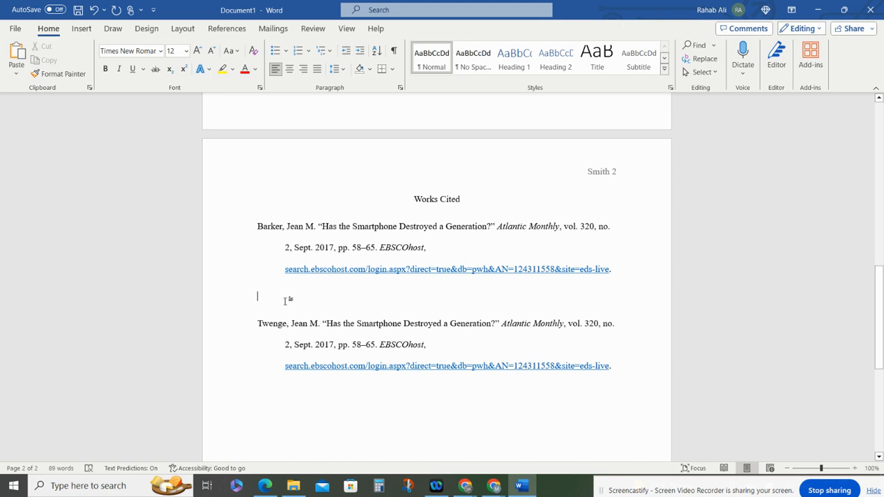
key("ctrl+v")
double_click(270, 296)
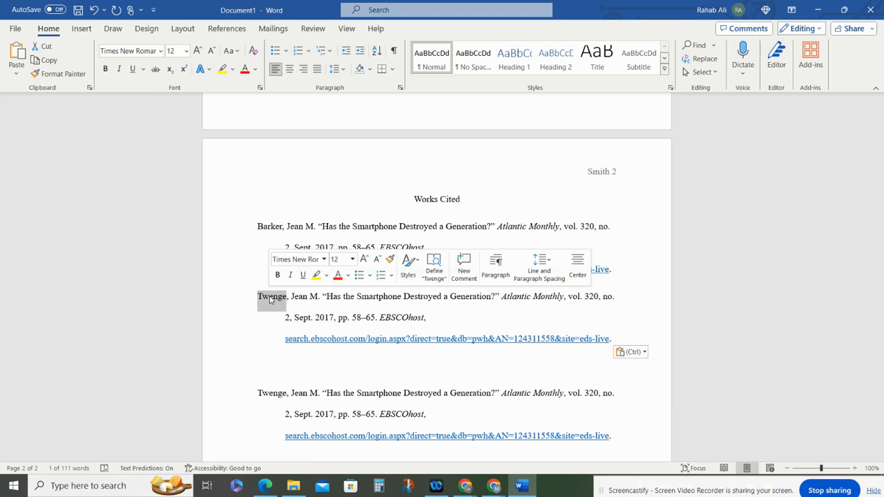
type("Will")
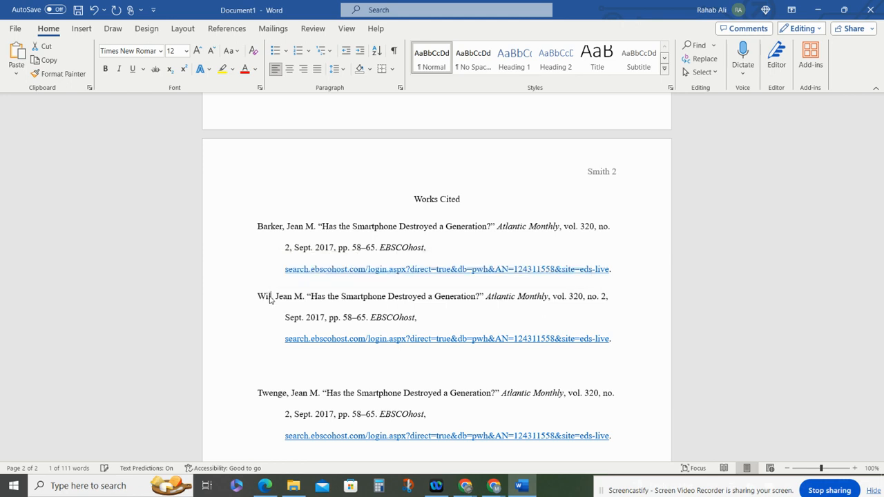
type("iams")
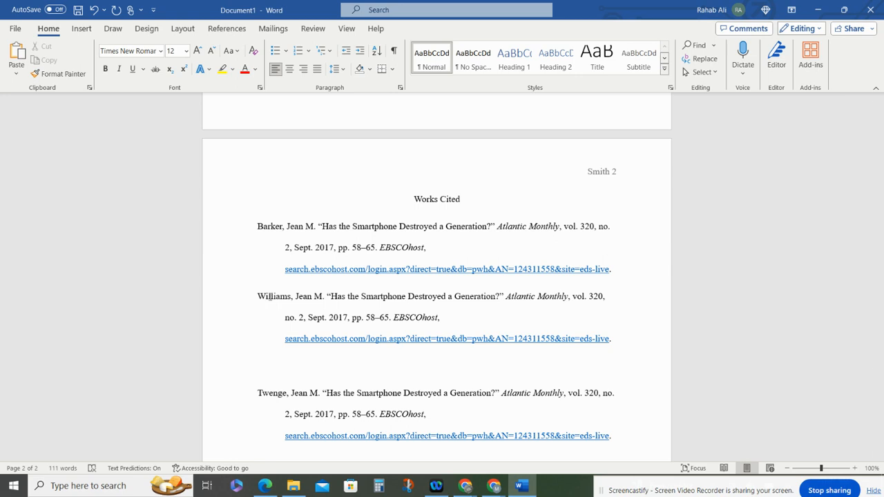
- Move the Williams entry below the Twenge entry so the Works Cited list is alphabetical
left_click_drag(266, 296, 616, 339)
key("ctrl+c")
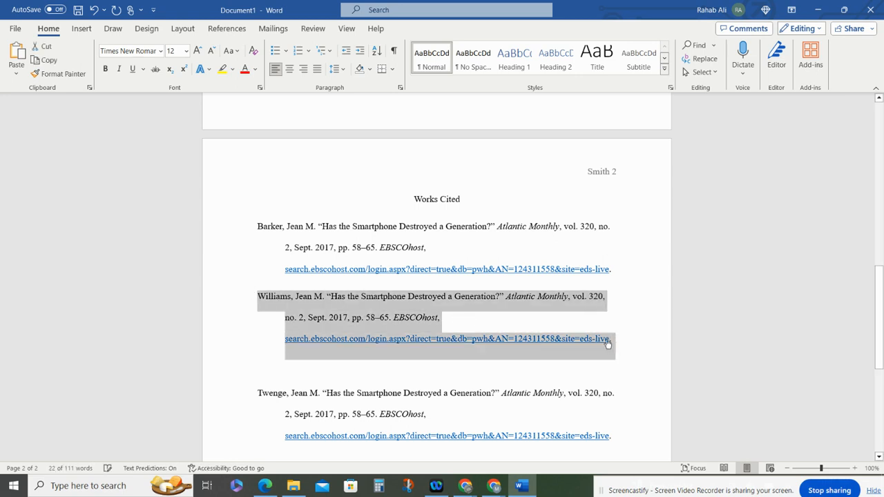
key("Delete")
key("Delete")
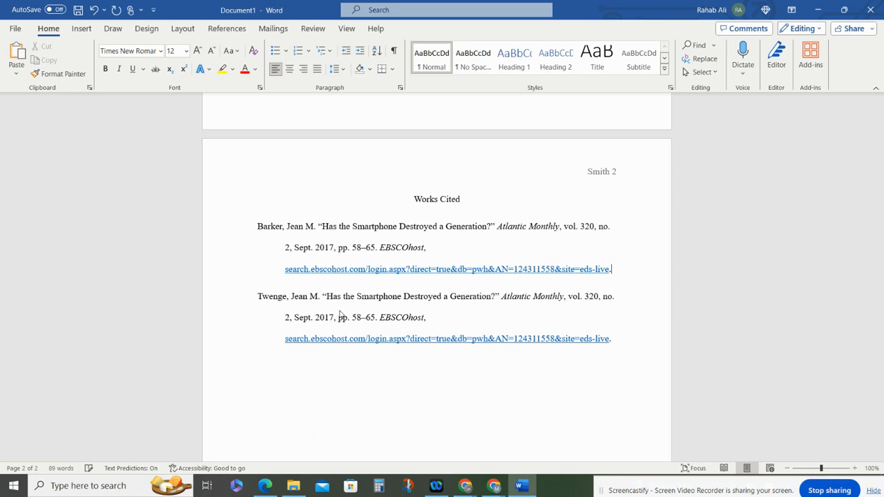
left_click(303, 367)
left_click(615, 348)
key("ctrl+v")
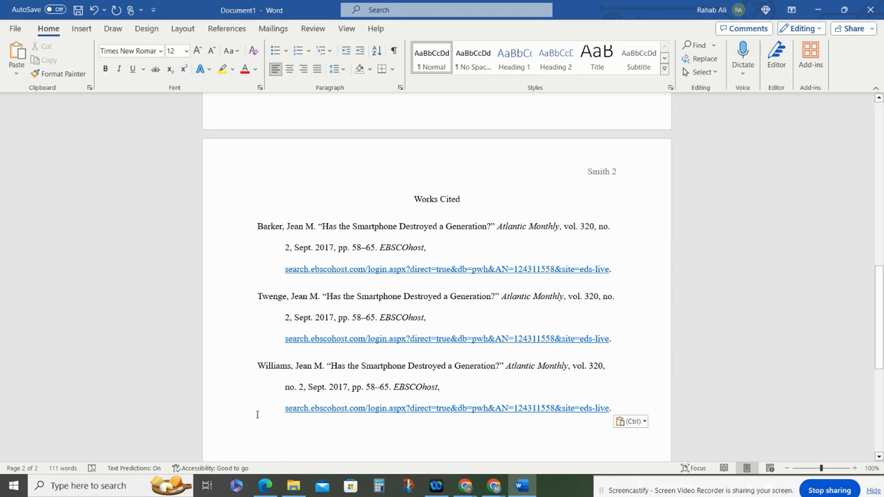
- Review the whole essay from the first page through the Works Cited page
scroll(257, 415, "up", 10)
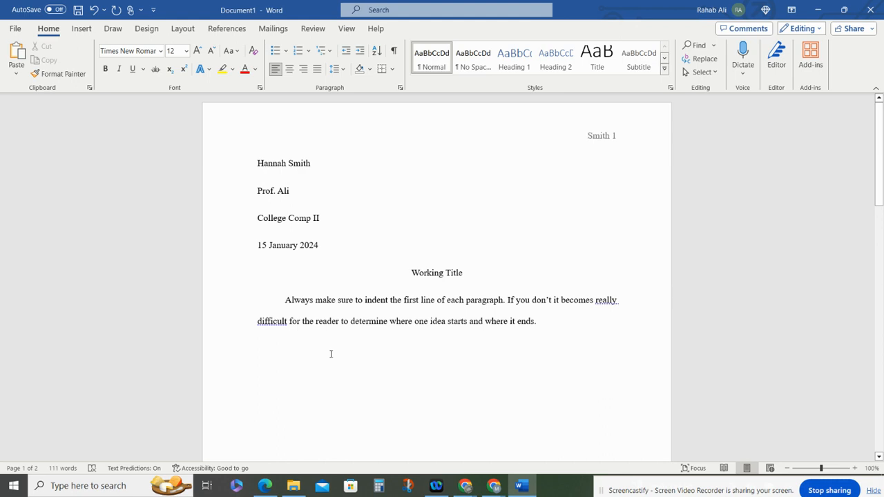
left_click(509, 350)
scroll(501, 319, "down", 12)
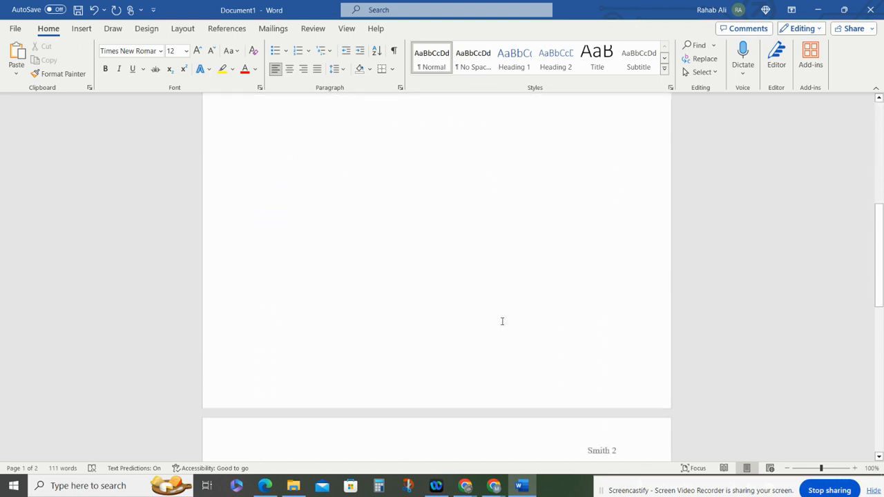
scroll(502, 321, "down", 3)
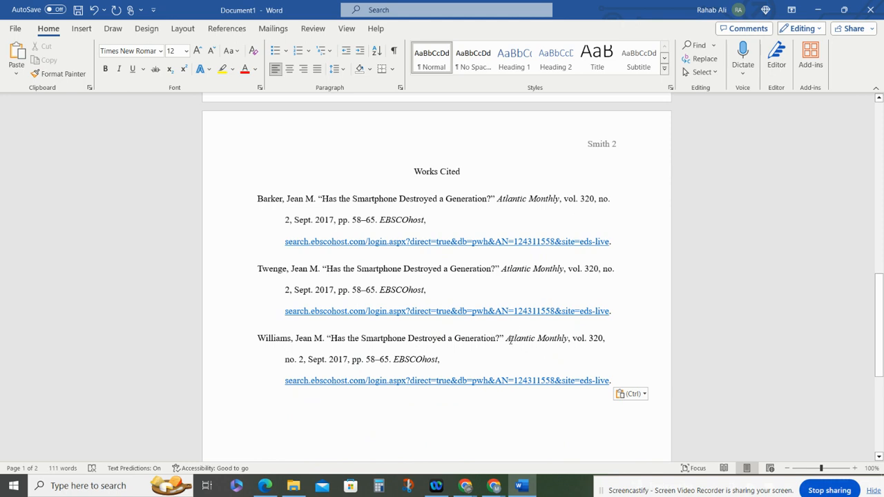
scroll(545, 300, "up", 18)
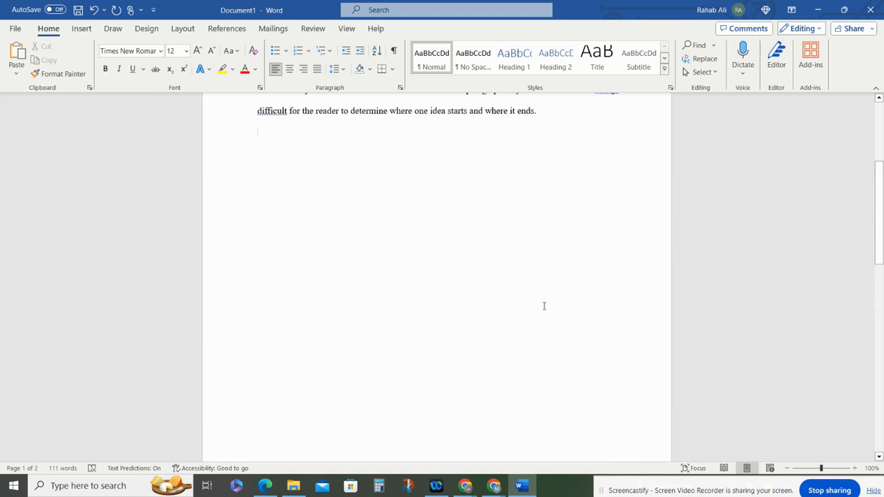
scroll(544, 329, "up", 1)
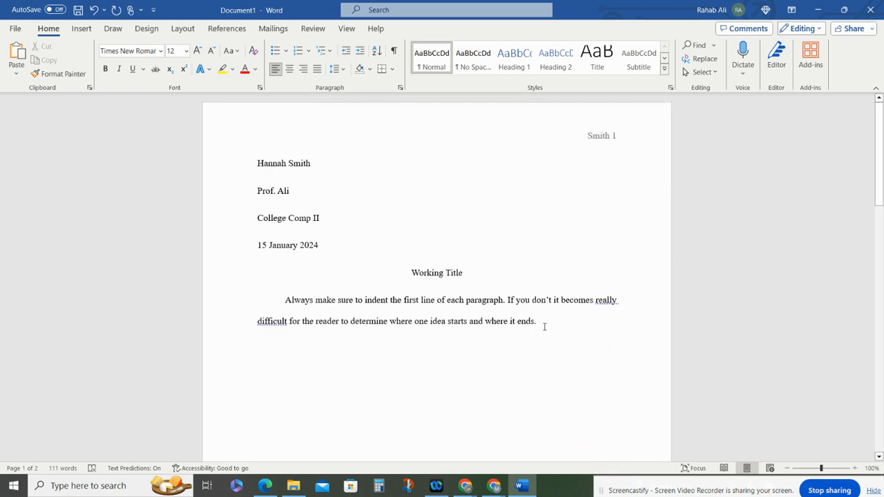